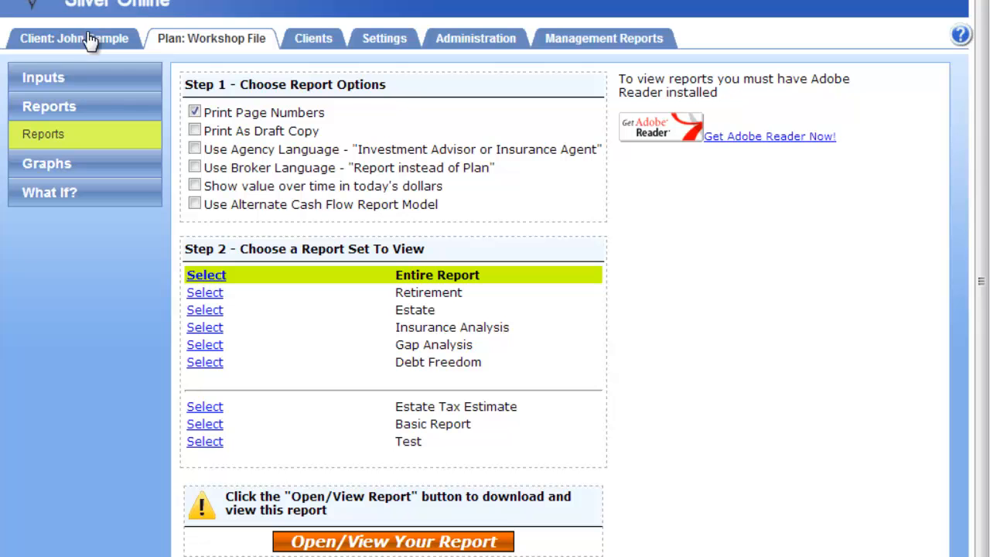
Step: Open the sample client's customer access settings and keep Workshop File as the plan shown to the customer
click(91, 42)
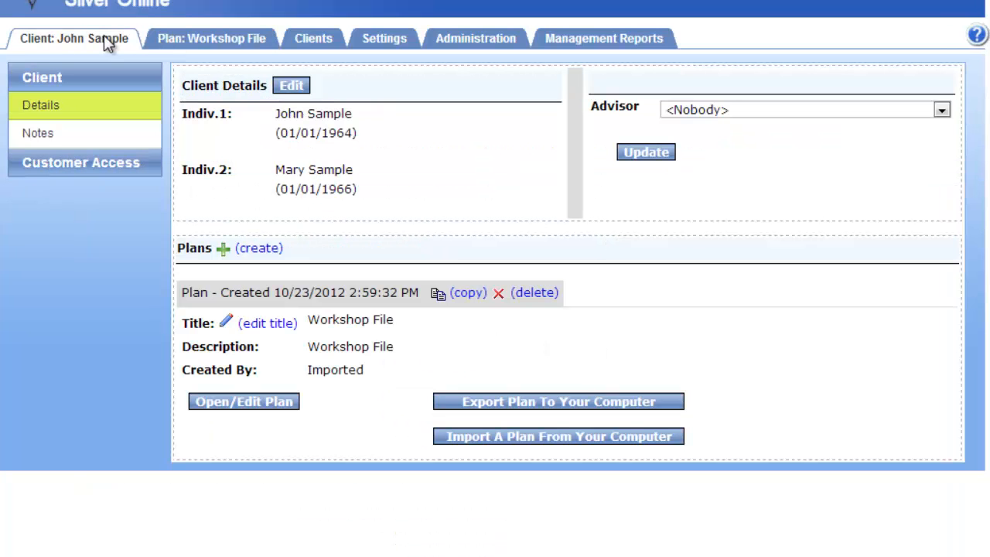
click(57, 170)
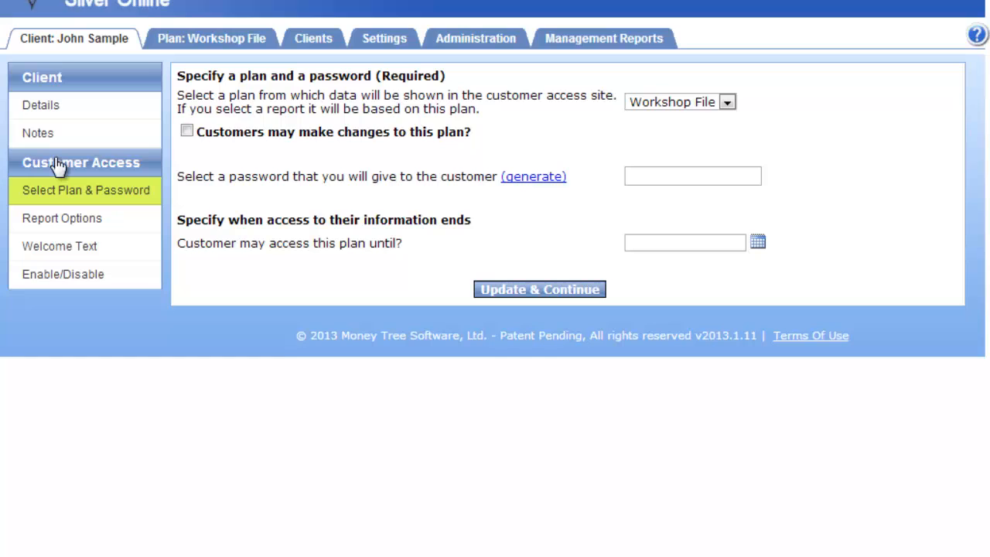
click(702, 102)
click(702, 99)
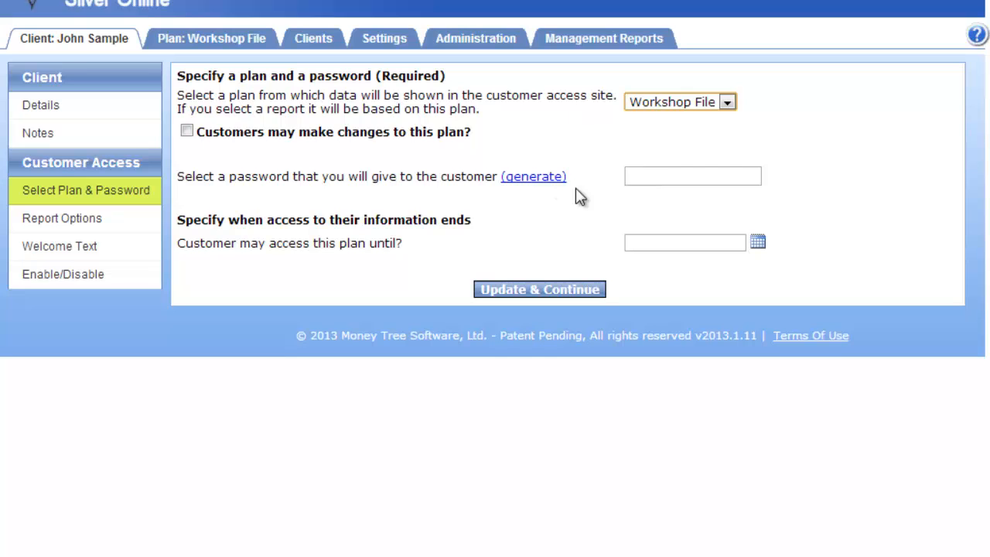
Step: Generate a customer access password and replace it with a custom one in the password field
click(550, 179)
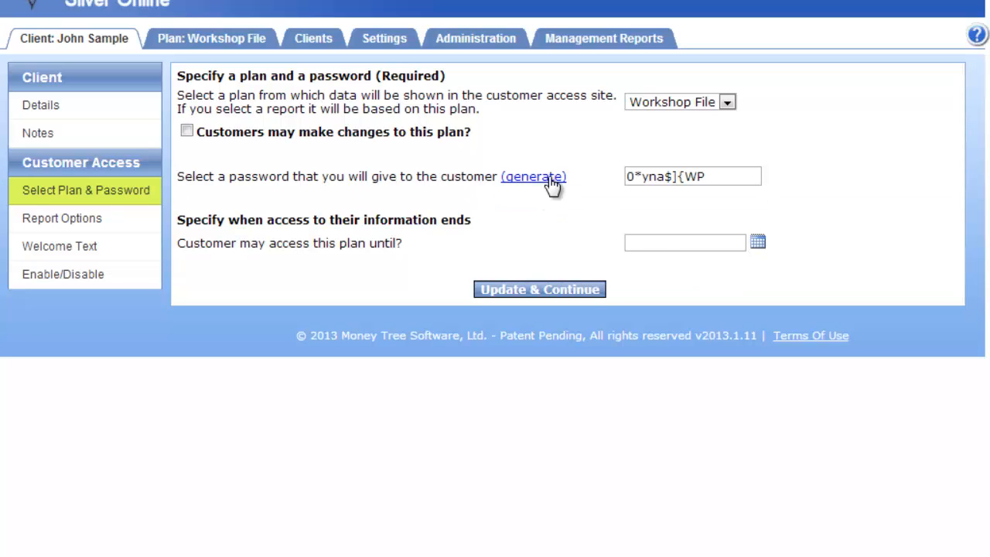
drag(736, 179, 524, 178)
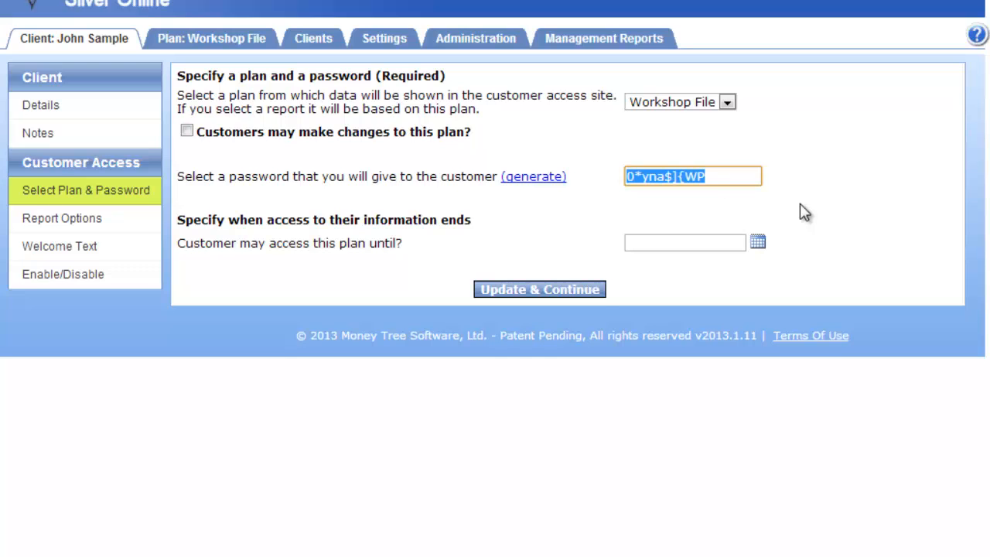
text(password)
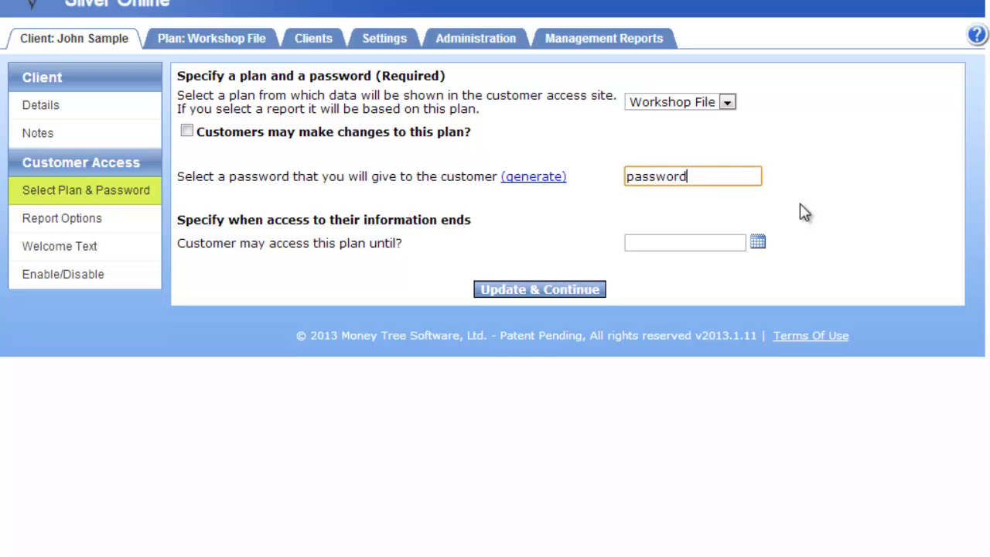
Step: Set the customer's plan access to end on 6/12/2013 and save the plan and password settings
click(657, 243)
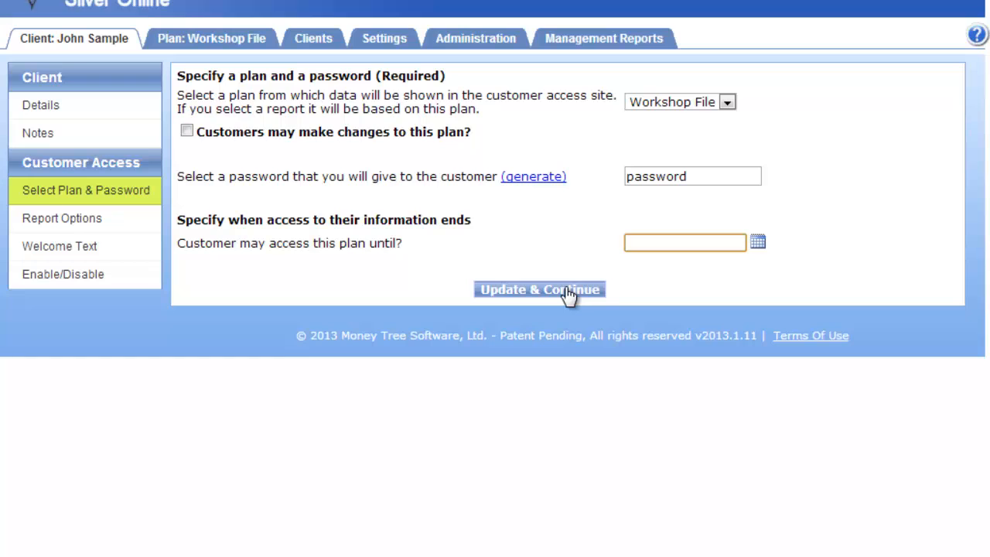
text(5/)
key(BackSpace)
key(BackSpace)
text(6/)
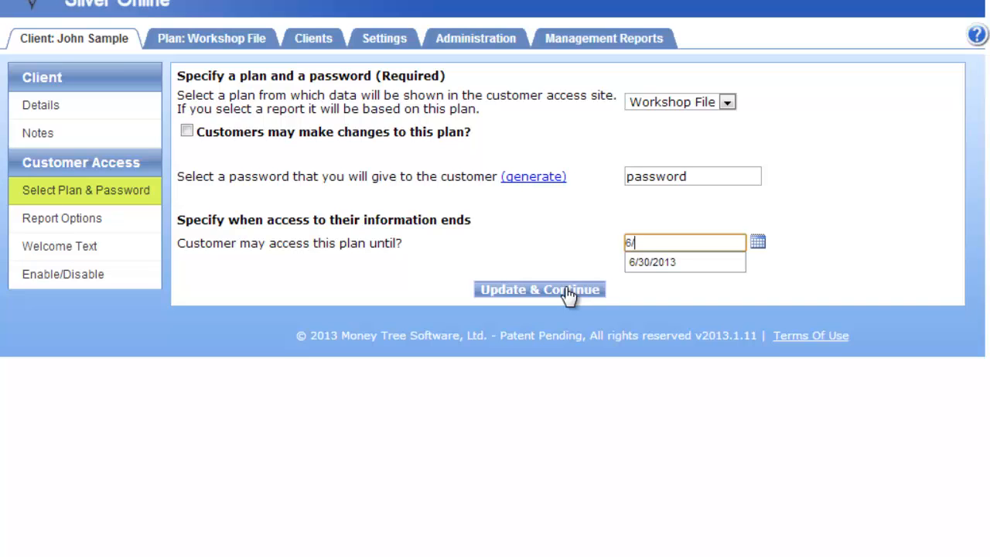
text(12/2013)
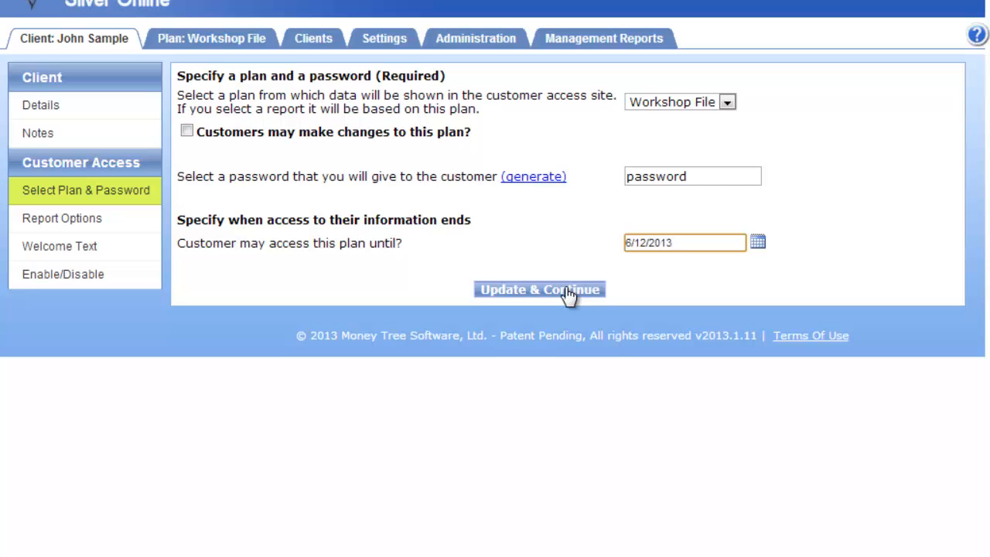
click(380, 270)
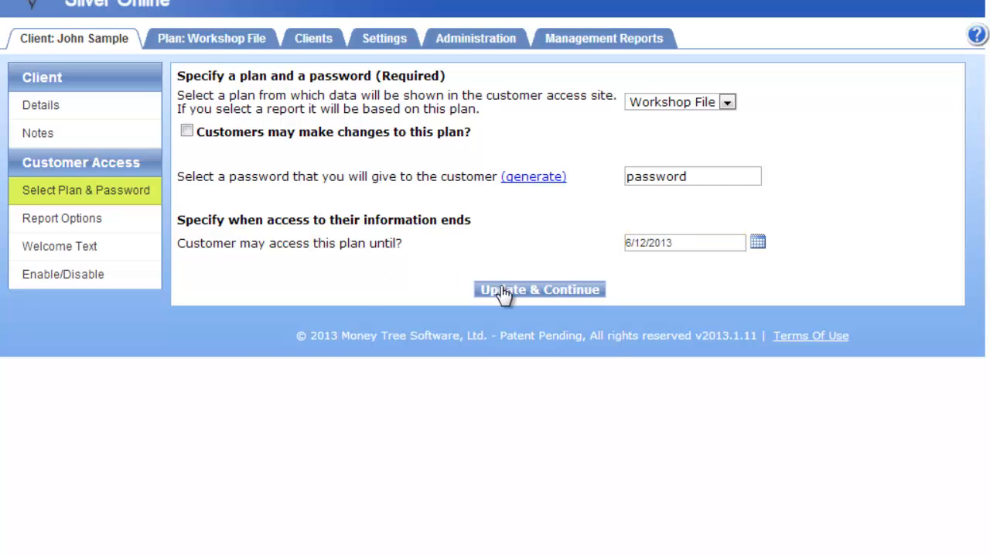
click(511, 290)
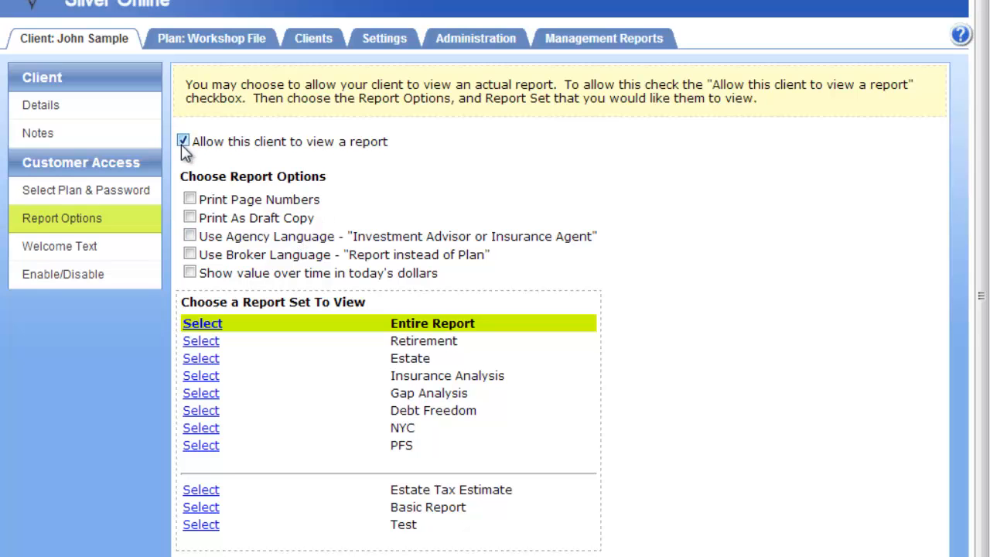
Step: Let the client view the Retirement report set printed as a draft copy, and save the report options
click(191, 219)
click(211, 343)
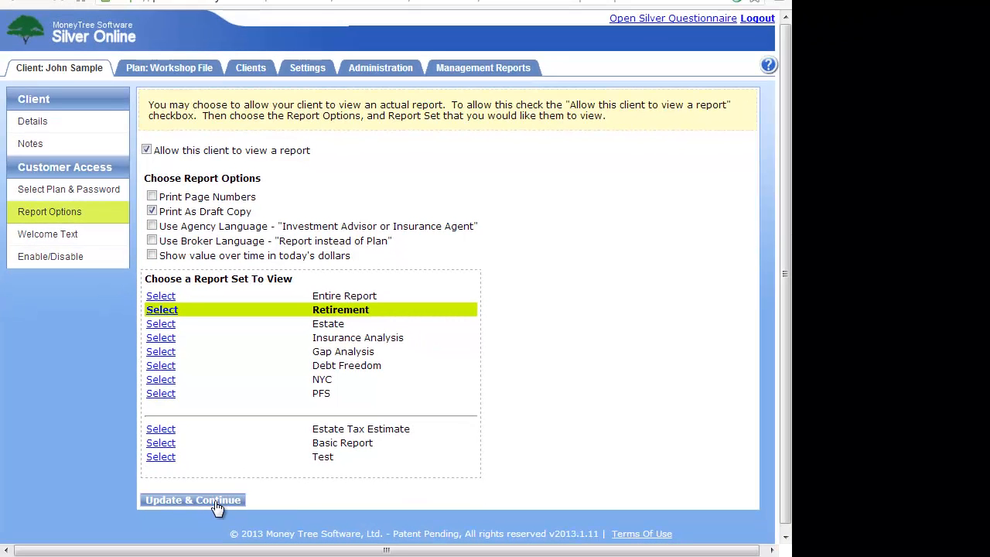
click(217, 503)
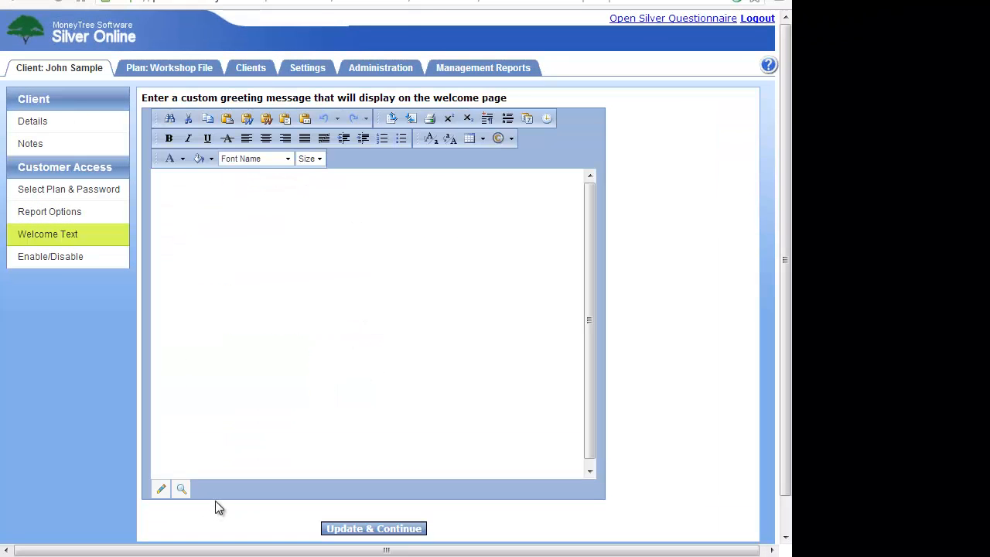
Step: Enter "Hello client!" as the custom greeting on the welcome page and save it
click(258, 261)
text(Hello client!)
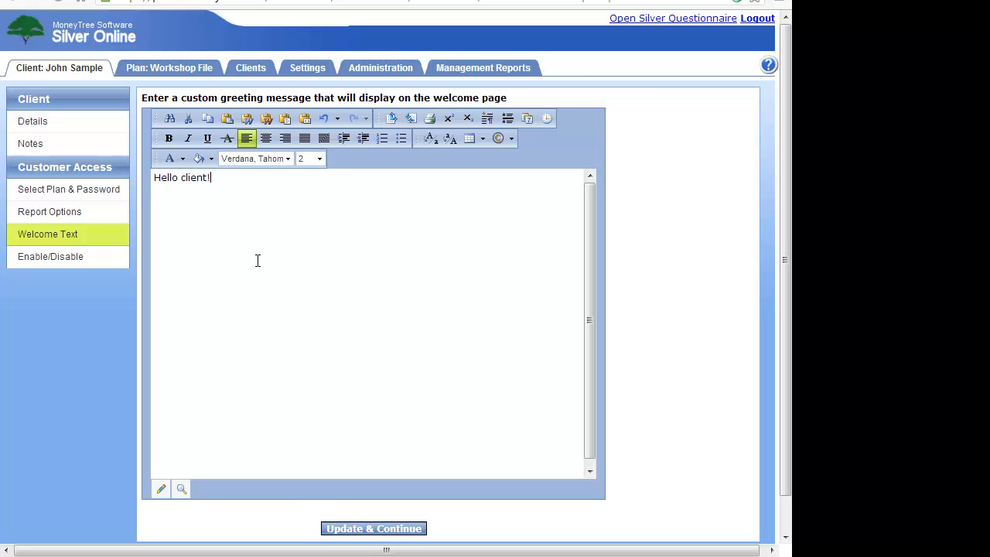
click(338, 529)
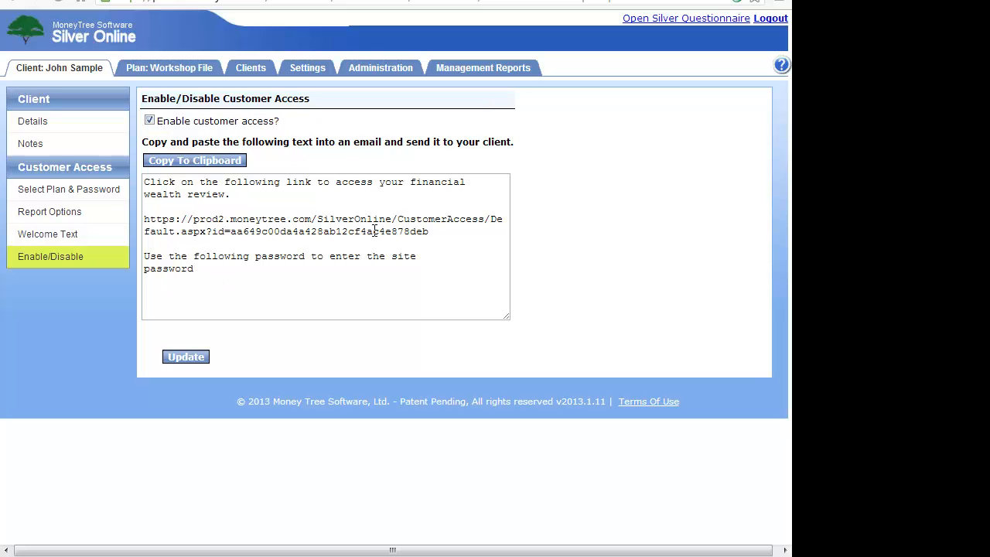
Step: Select the customer access link in the client e-mail text and return to the plan and password settings
drag(464, 233, 124, 214)
click(234, 292)
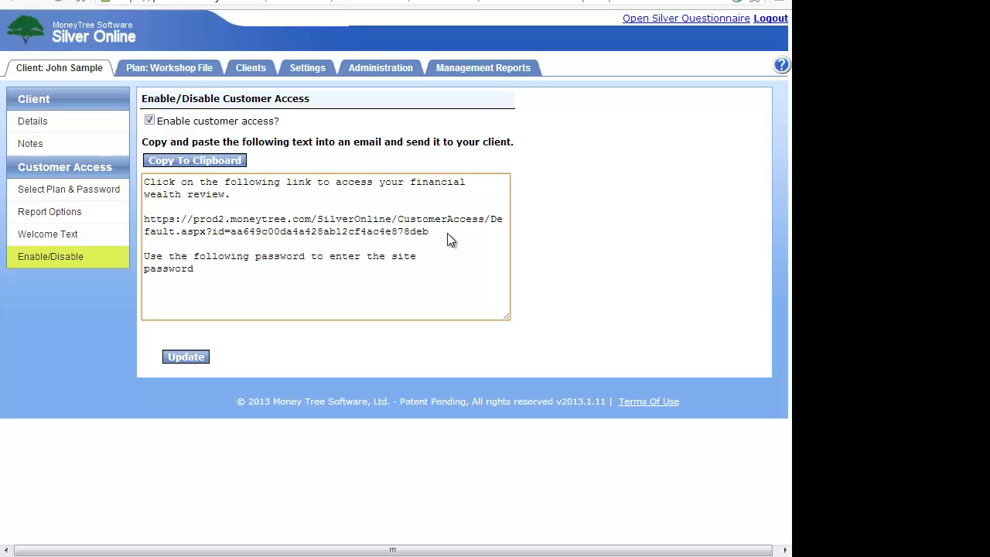
drag(429, 232, 143, 218)
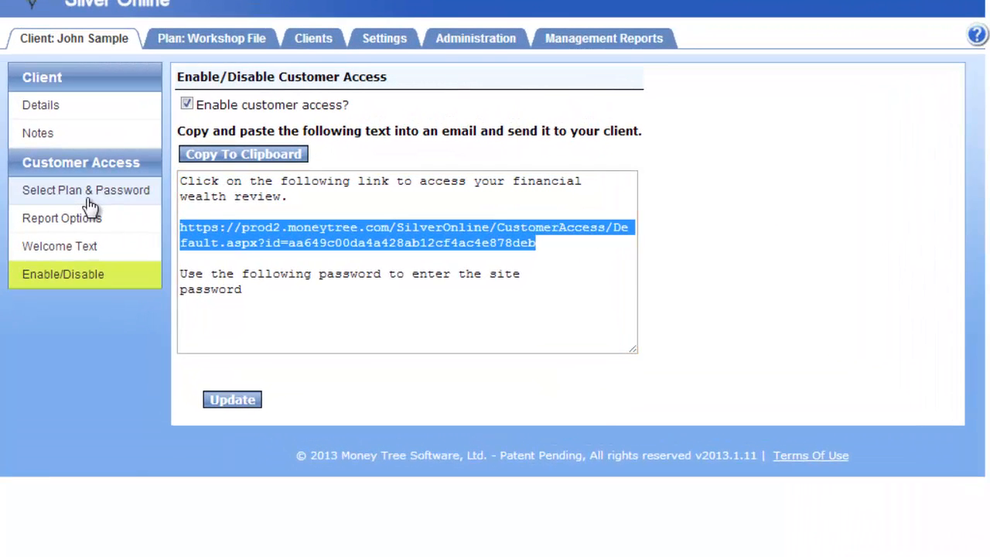
click(90, 205)
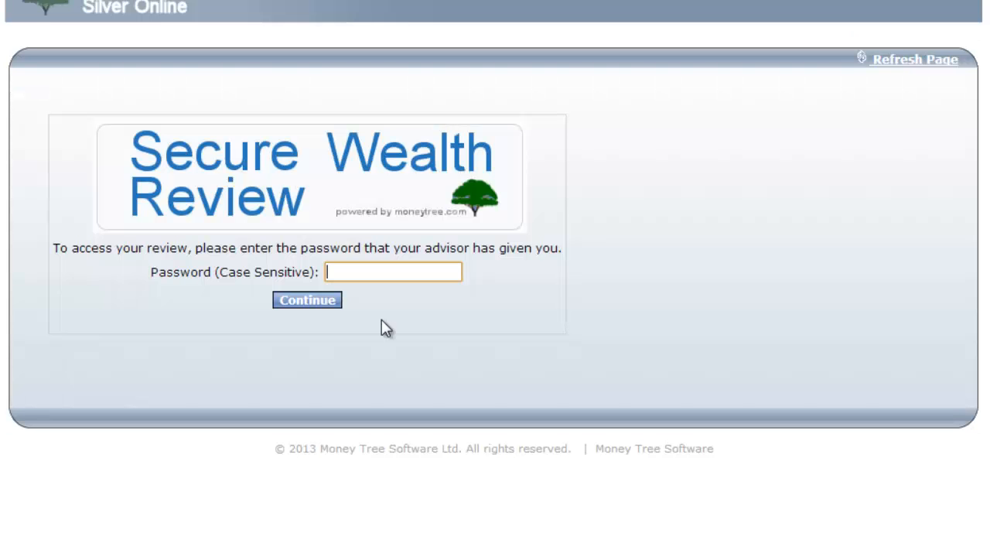
Step: Sign in to the Secure Wealth Review customer site with the customer access password
text(********)
click(331, 309)
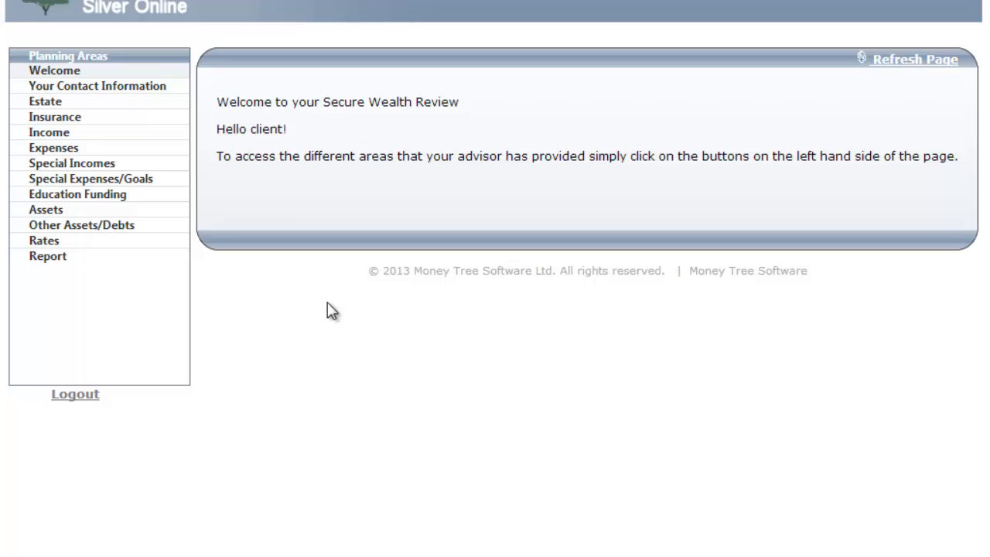
Step: Review the Estate, Insurance and Income planning areas on the customer site
click(79, 106)
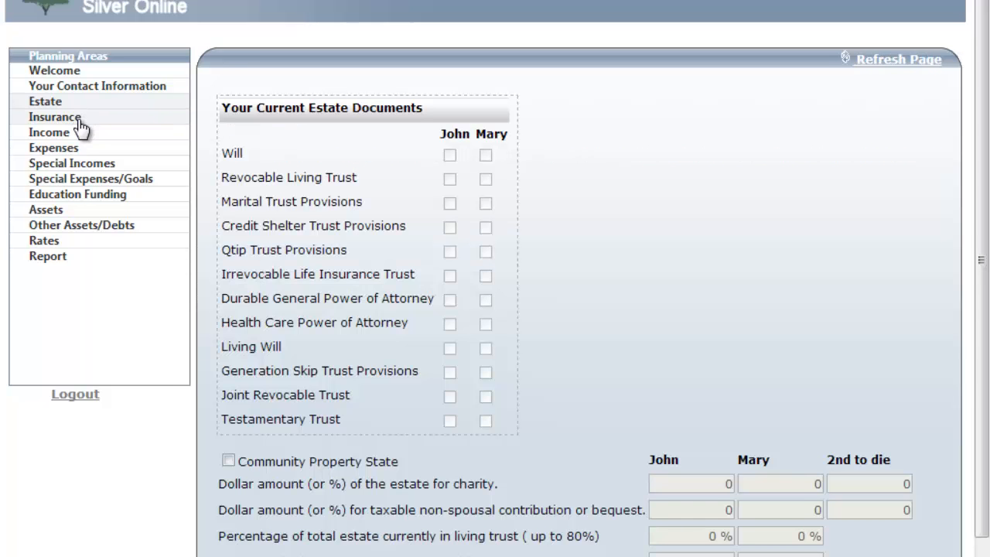
click(79, 120)
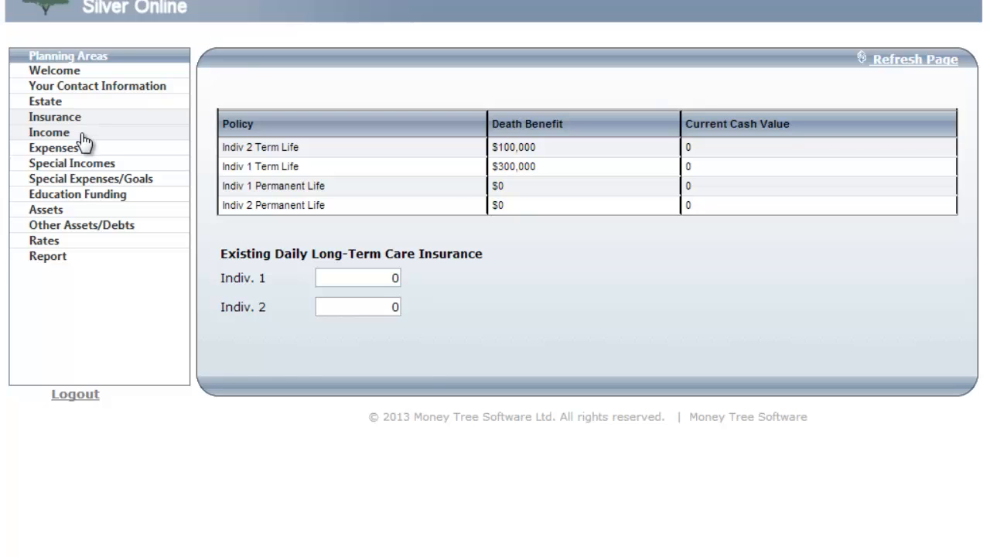
click(82, 135)
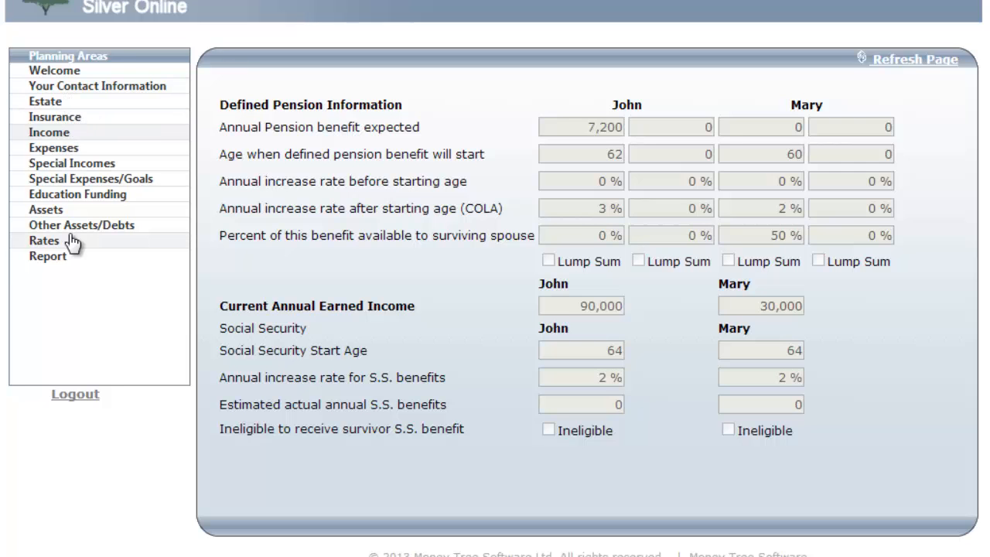
Step: Generate the advisor-provided report from the customer site's Report area
click(47, 256)
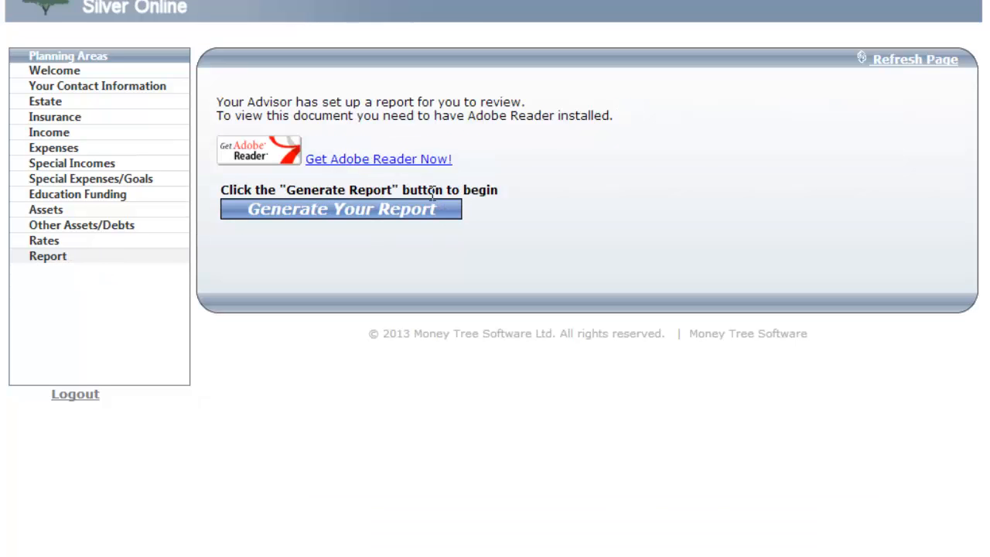
click(407, 213)
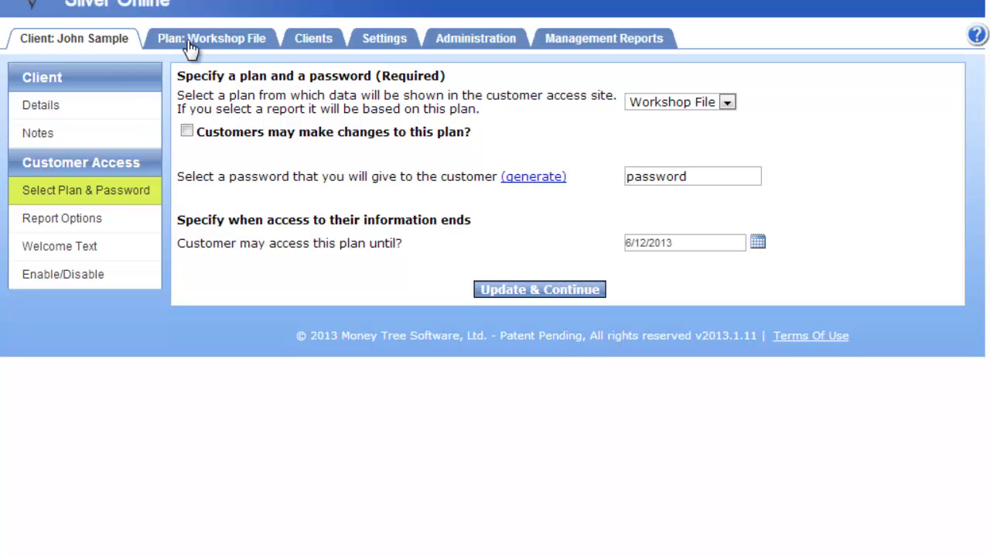
Step: Switch back to the advisor site and open the Workshop File plan's Names/Ages inputs
click(200, 42)
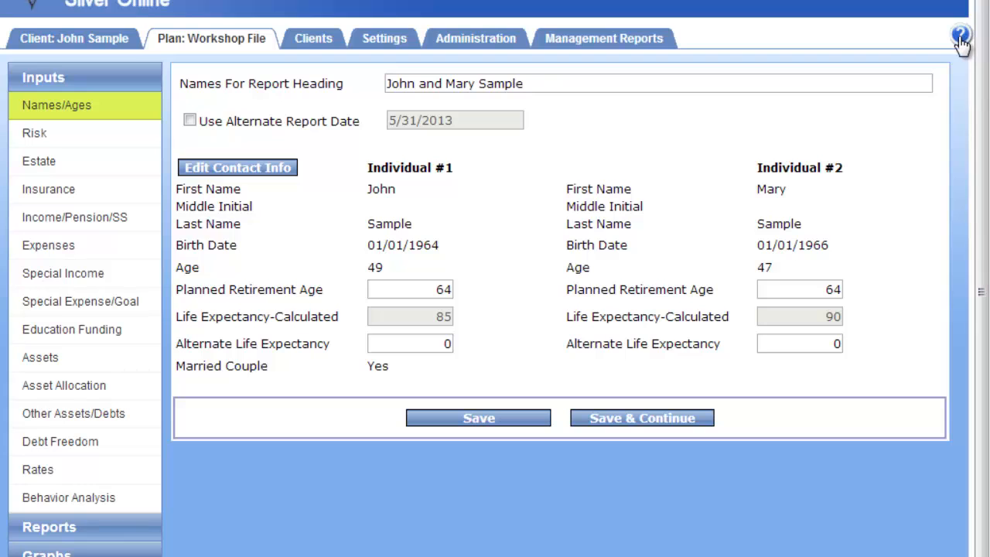